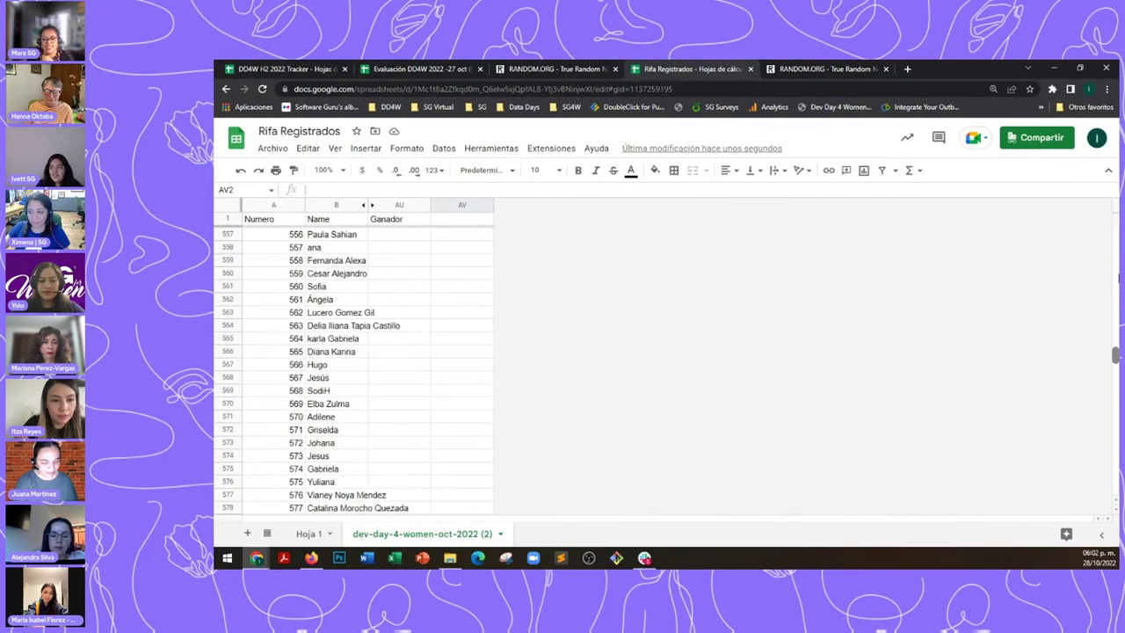
# Generate a random number from 1 to 1179 on RANDOM.ORG and enter "Ebook" as the Ganador value for number 628 in Rifa Registrados.
pyautogui.click(824, 68)
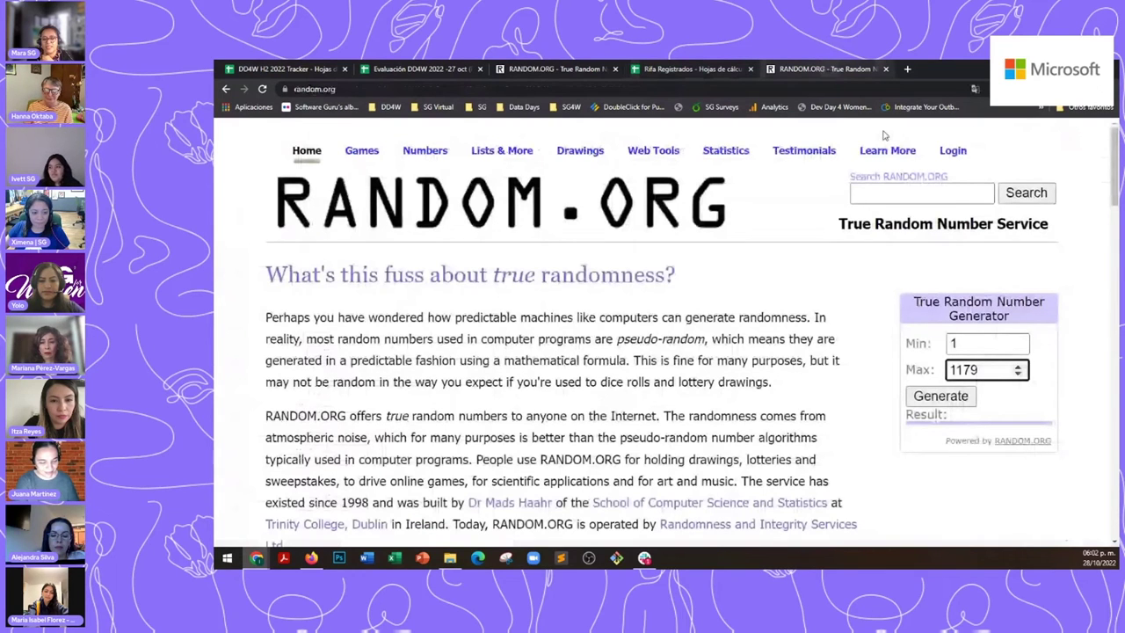
pyautogui.click(947, 400)
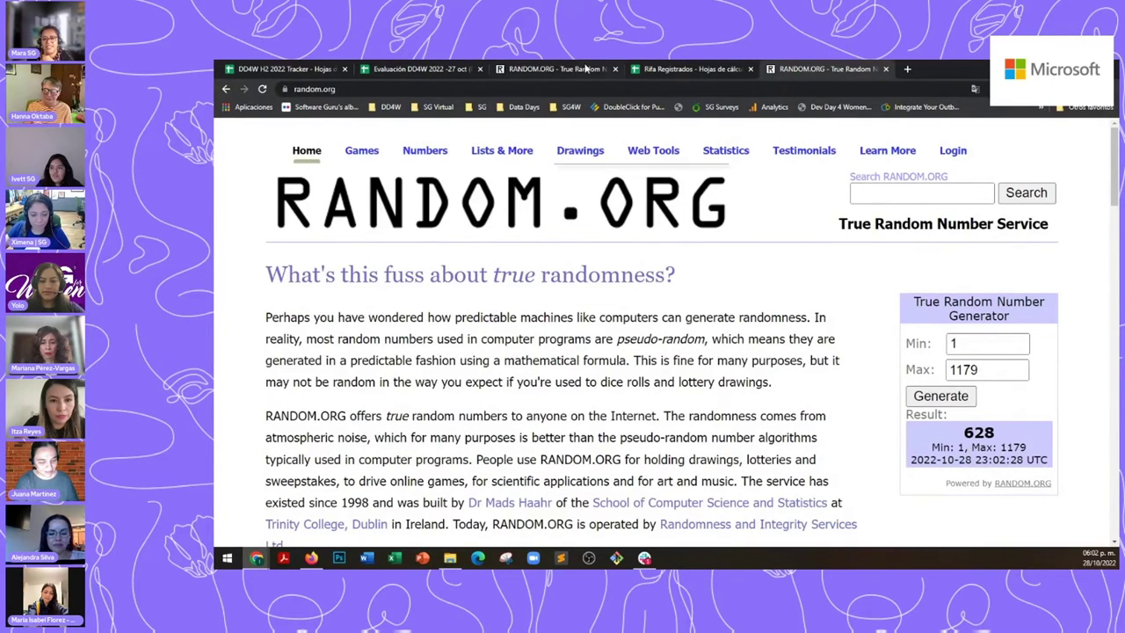
pyautogui.click(687, 77)
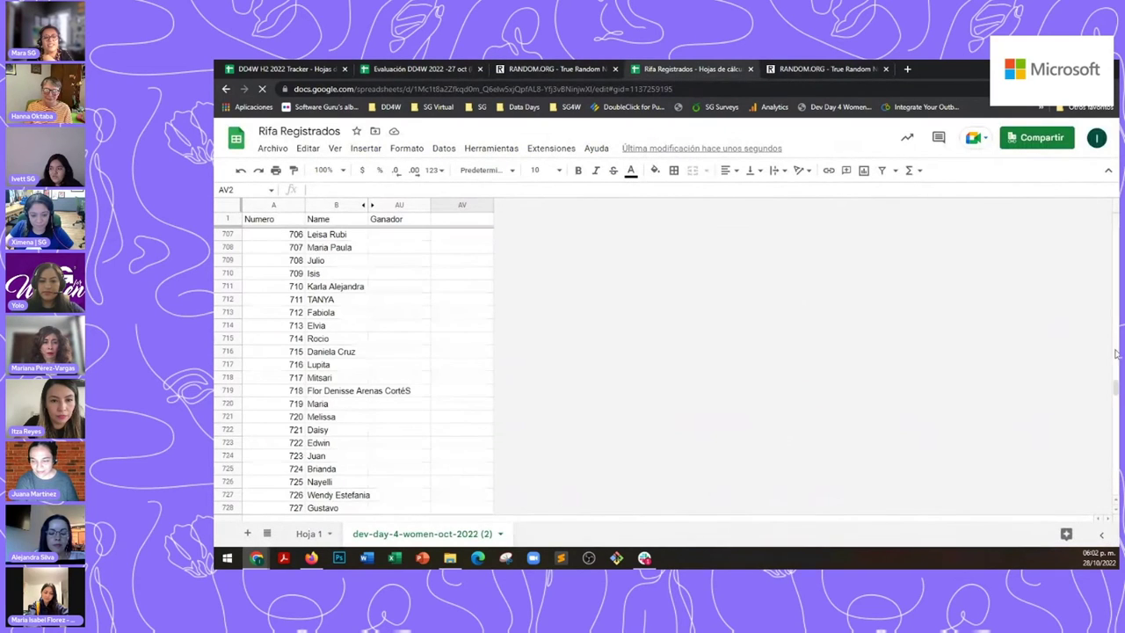
pyautogui.scroll(15, 849, 387)
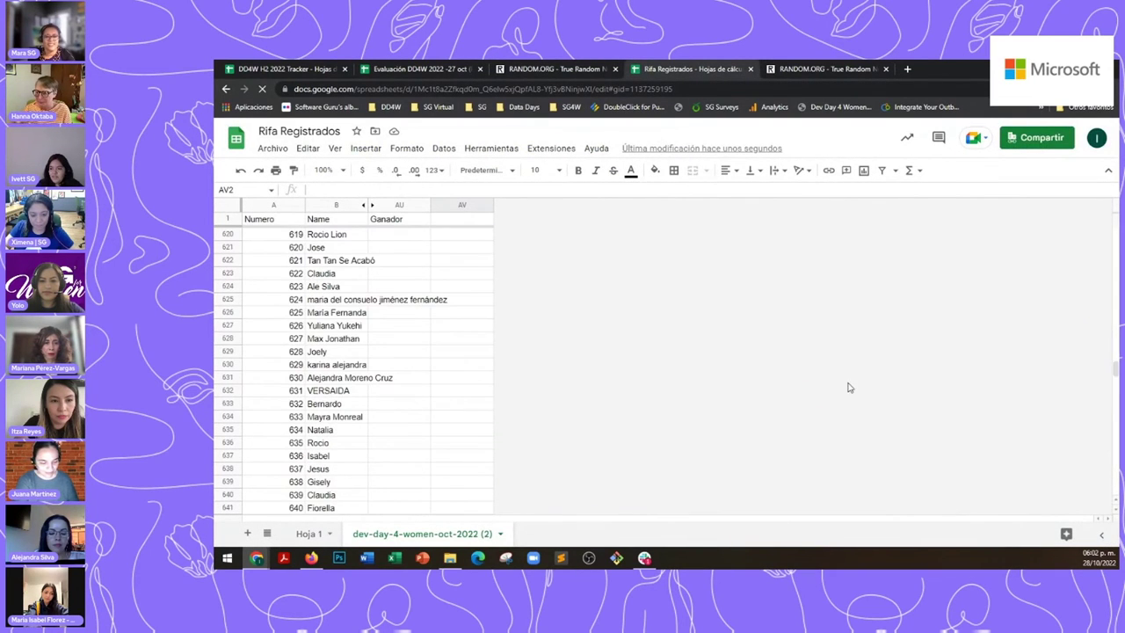
pyautogui.click(389, 353)
pyautogui.write('Ebook')
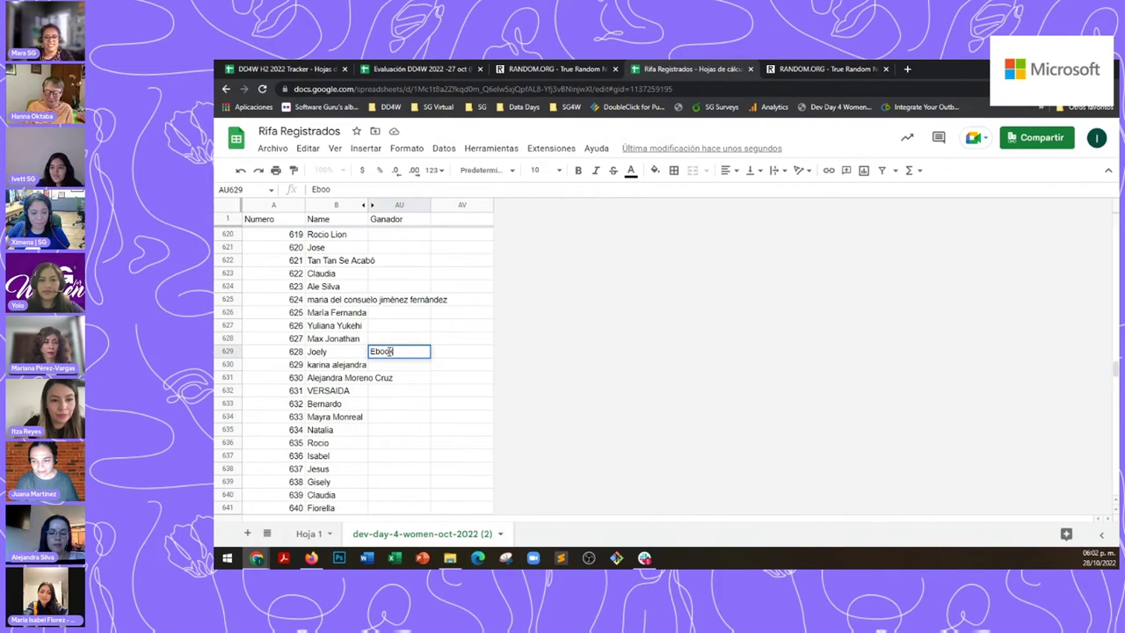
# Draw another random number on RANDOM.ORG and enter "Ebook" in the Ganador column for number 52 in Rifa Registrados.
pyautogui.click(799, 72)
pyautogui.click(940, 395)
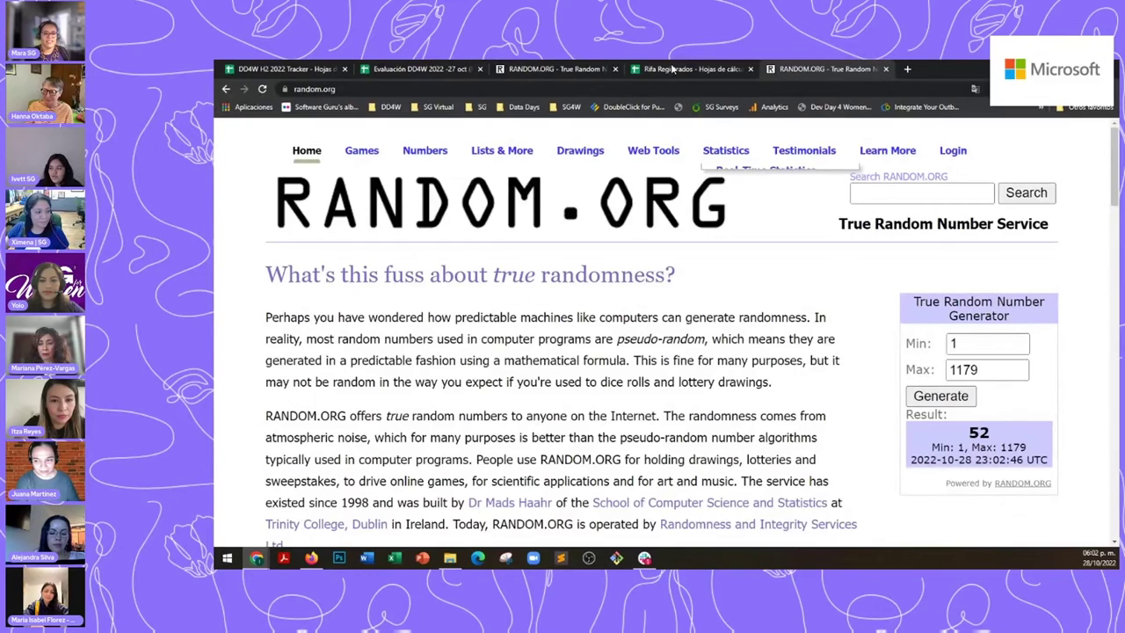
pyautogui.hotkey('ctrl', 'shift', 'Tab')
pyautogui.moveTo(1114, 366); pyautogui.dragTo(1106, 255)
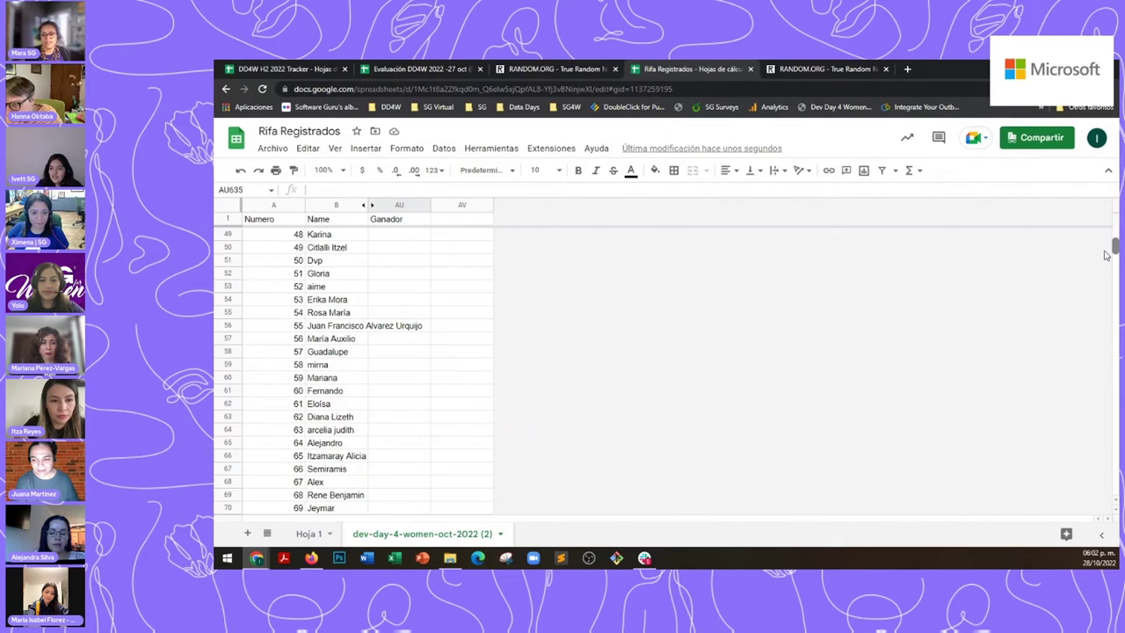
pyautogui.click(393, 291)
pyautogui.write('Ebook')
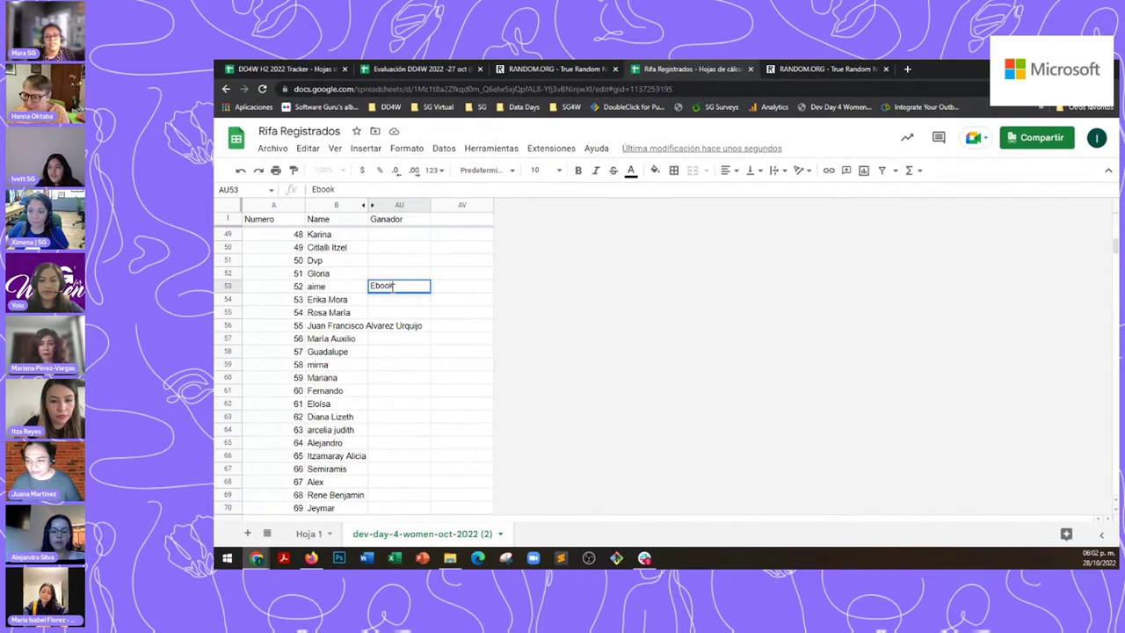
# Draw a third random number on RANDOM.ORG and record "Ebook" under Ganador for number 554 in Rifa Registrados.
pyautogui.click(790, 69)
pyautogui.click(960, 401)
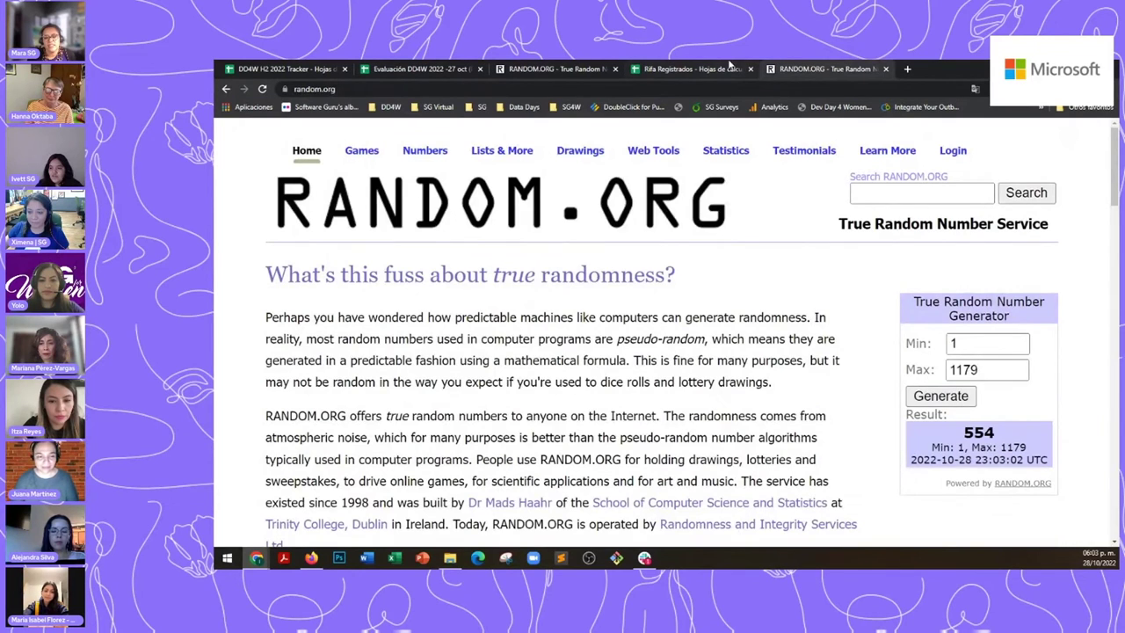
pyautogui.click(728, 69)
pyautogui.moveTo(1114, 247); pyautogui.dragTo(1114, 348)
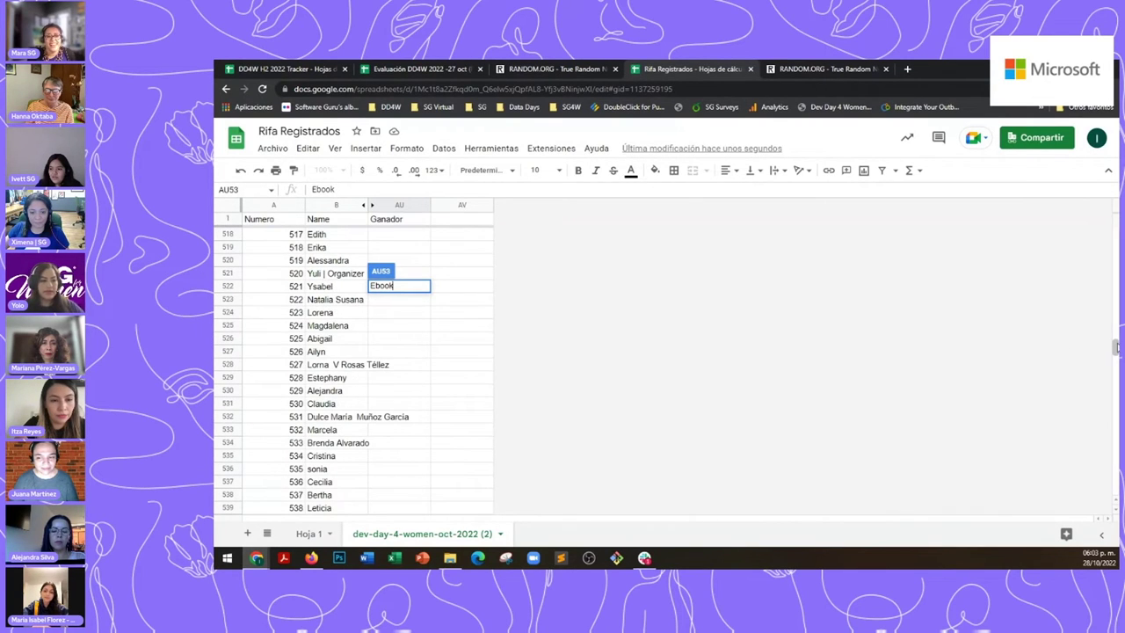
pyautogui.moveTo(1114, 349); pyautogui.dragTo(1114, 354)
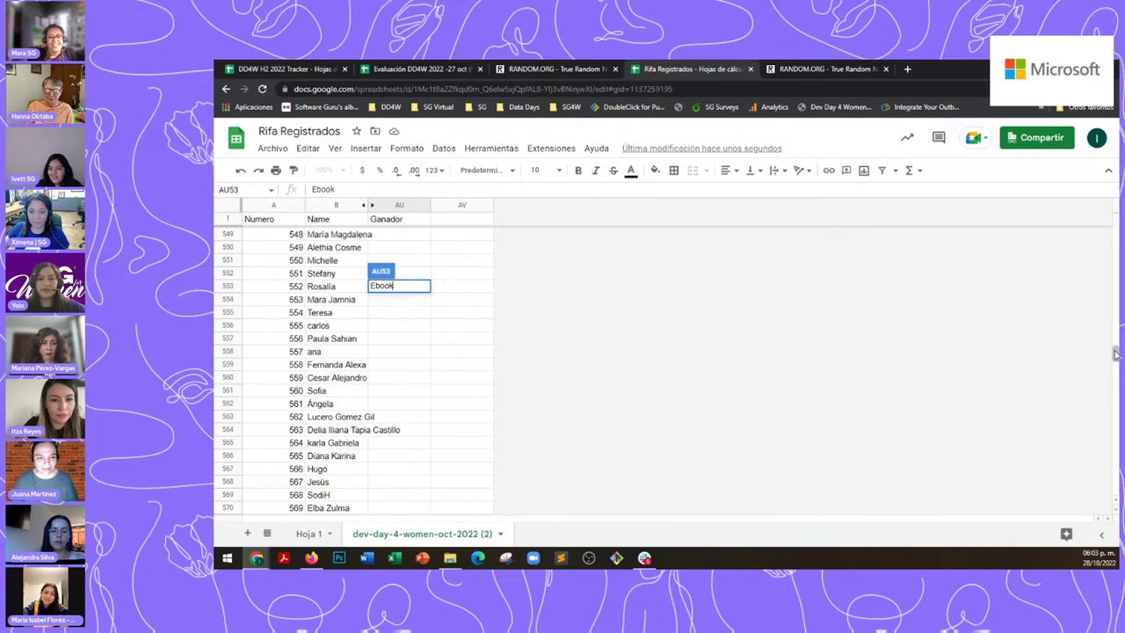
pyautogui.press('Escape')
pyautogui.click(387, 314)
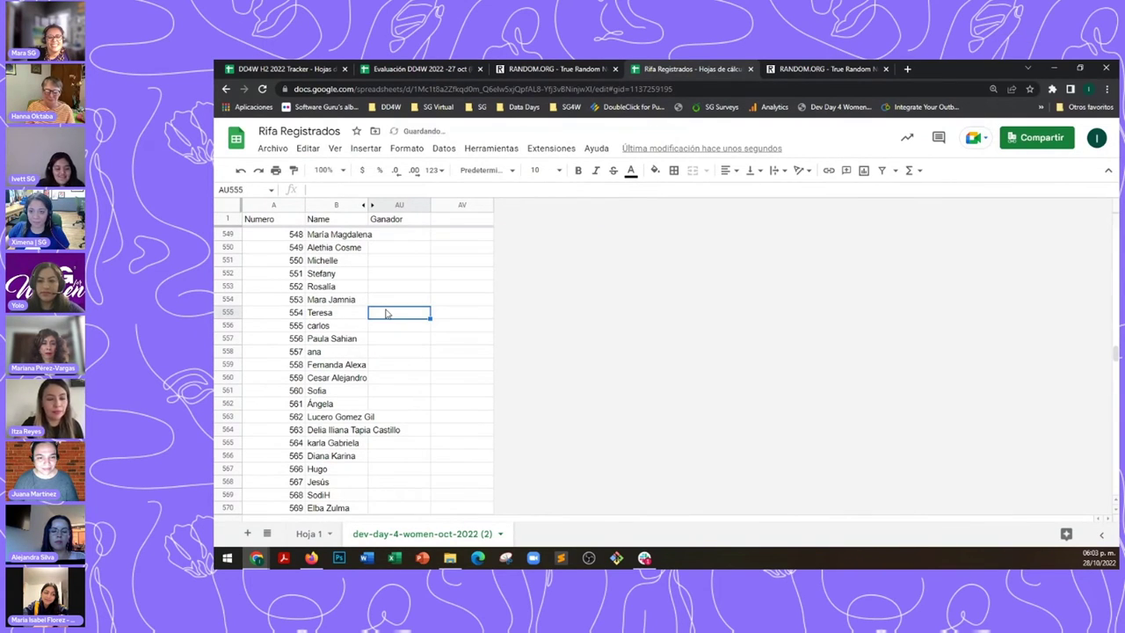
pyautogui.write('Ebook')
pyautogui.click(399, 364)
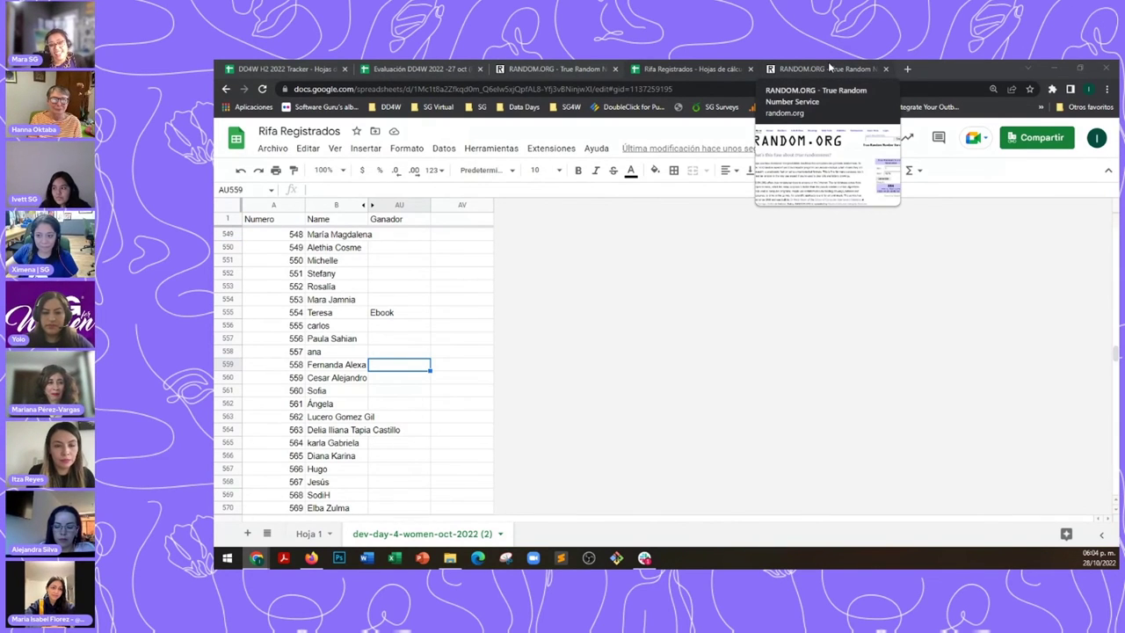
# Generate a new random number on RANDOM.ORG and enter "DD" under Ganador for number 338 in Rifa Registrados.
pyautogui.click(828, 67)
pyautogui.click(967, 397)
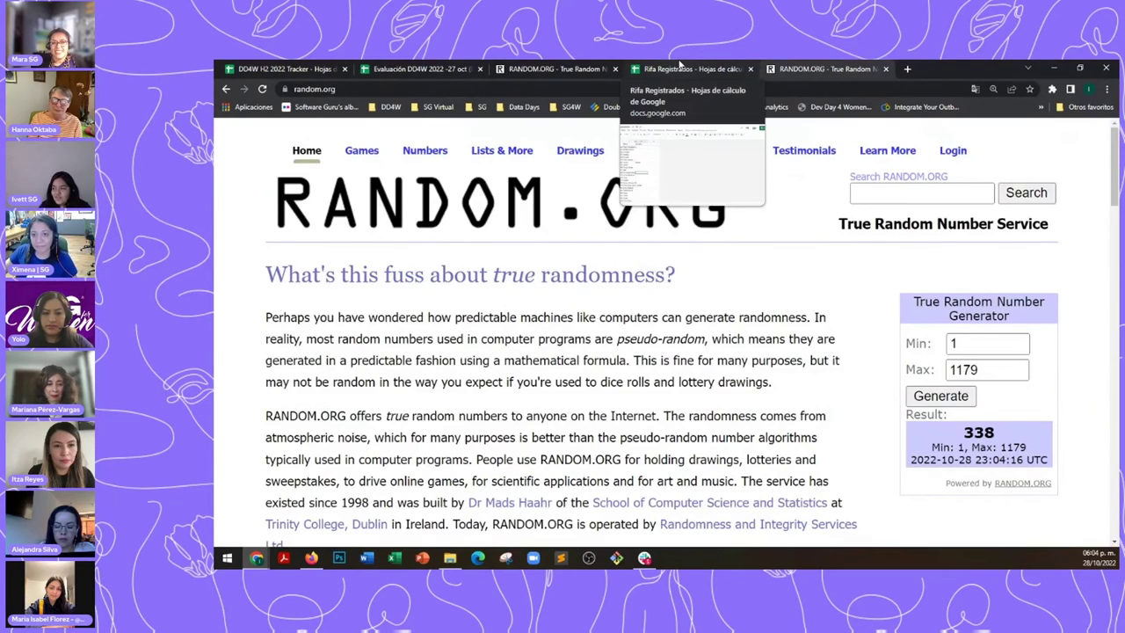
pyautogui.click(681, 68)
pyautogui.moveTo(1114, 352); pyautogui.dragTo(1114, 307)
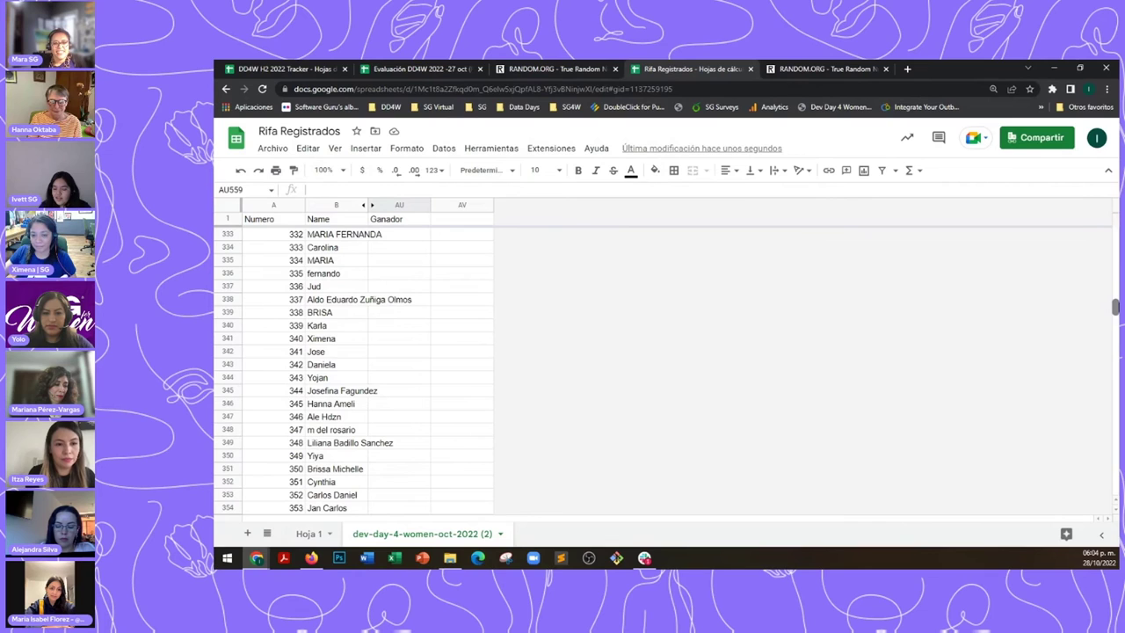
pyautogui.click(386, 318)
pyautogui.write('DD')
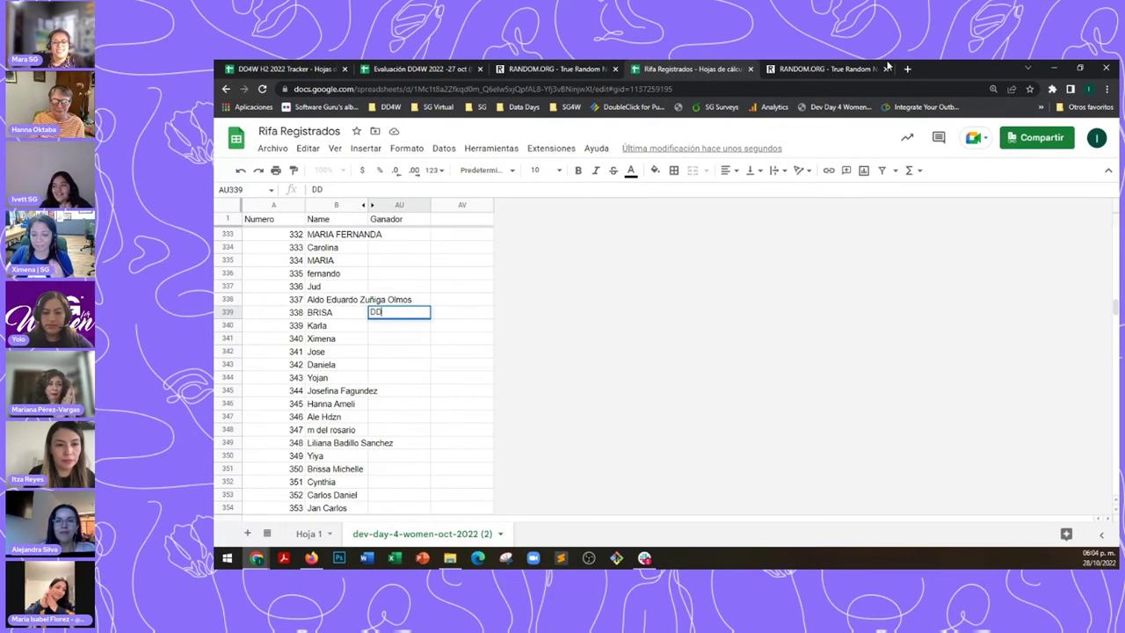
pyautogui.click(452, 383)
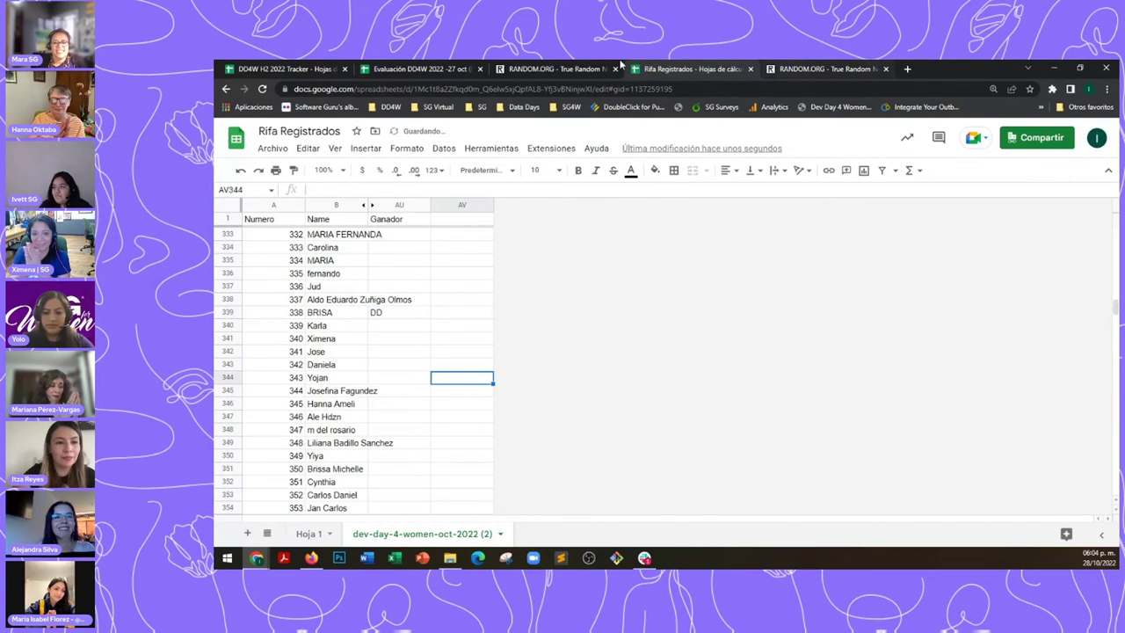
# Draw one more random number on RANDOM.ORG and enter "DD" under Ganador for number 954 in Rifa Registrados.
pyautogui.click(799, 68)
pyautogui.click(960, 397)
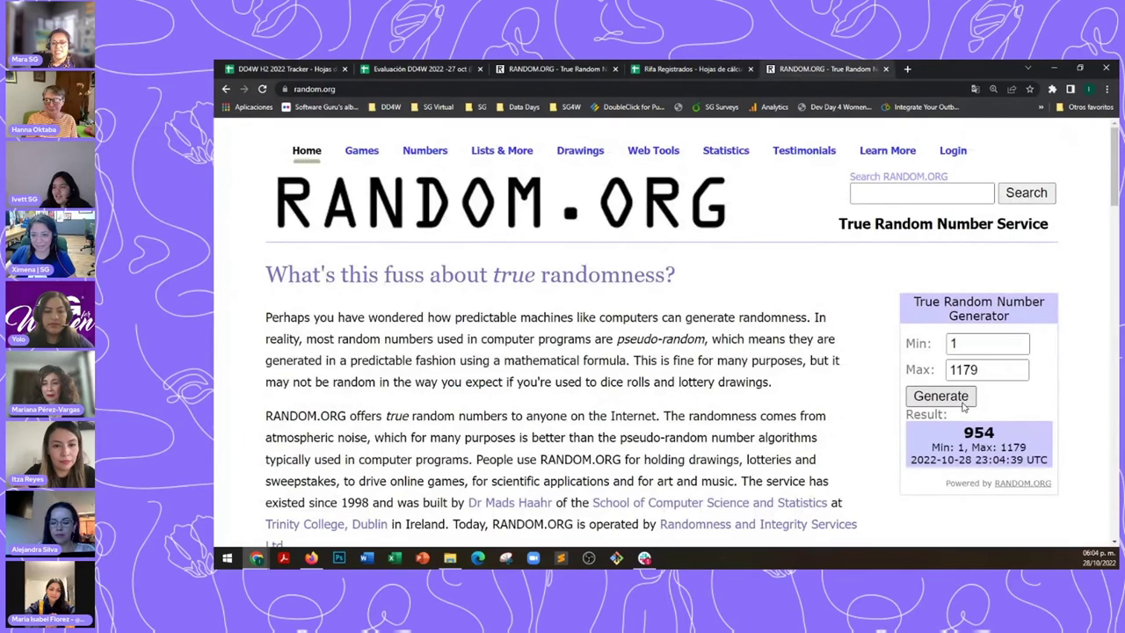
pyautogui.click(692, 69)
pyautogui.scroll(-3, 1115, 330)
pyautogui.moveTo(1116, 329); pyautogui.dragTo(1100, 440)
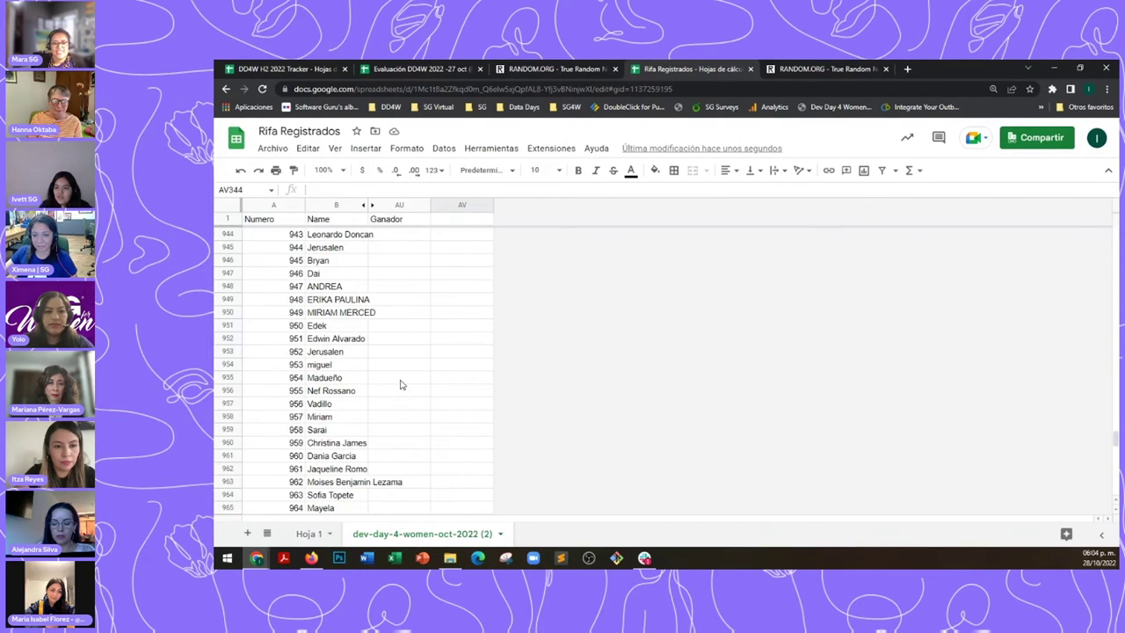
pyautogui.click(397, 383)
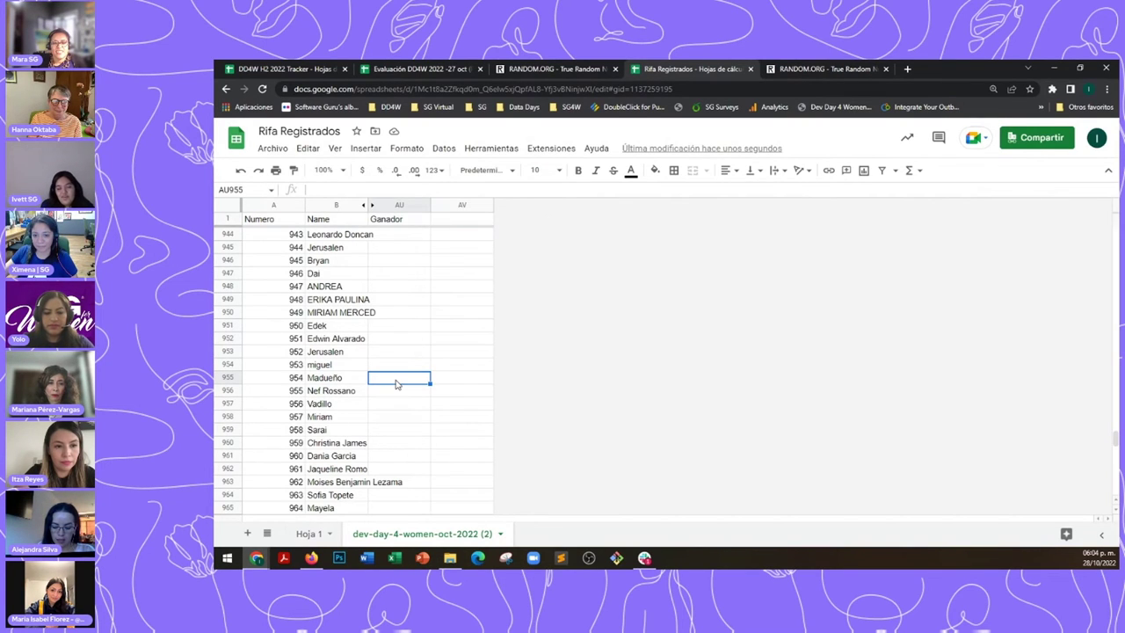
pyautogui.write('DD')
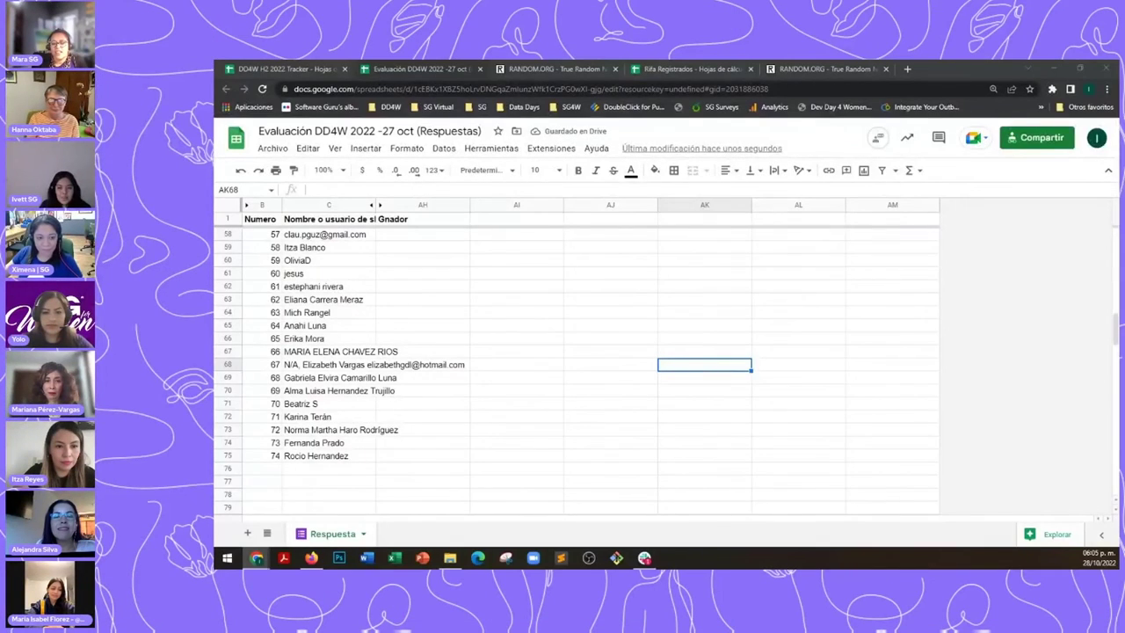
# Set the maximum to 74 in the other RANDOM.ORG generator and return to the start of the Evaluación DD4W 2022 response list.
pyautogui.click(531, 68)
pyautogui.moveTo(972, 360); pyautogui.dragTo(959, 361)
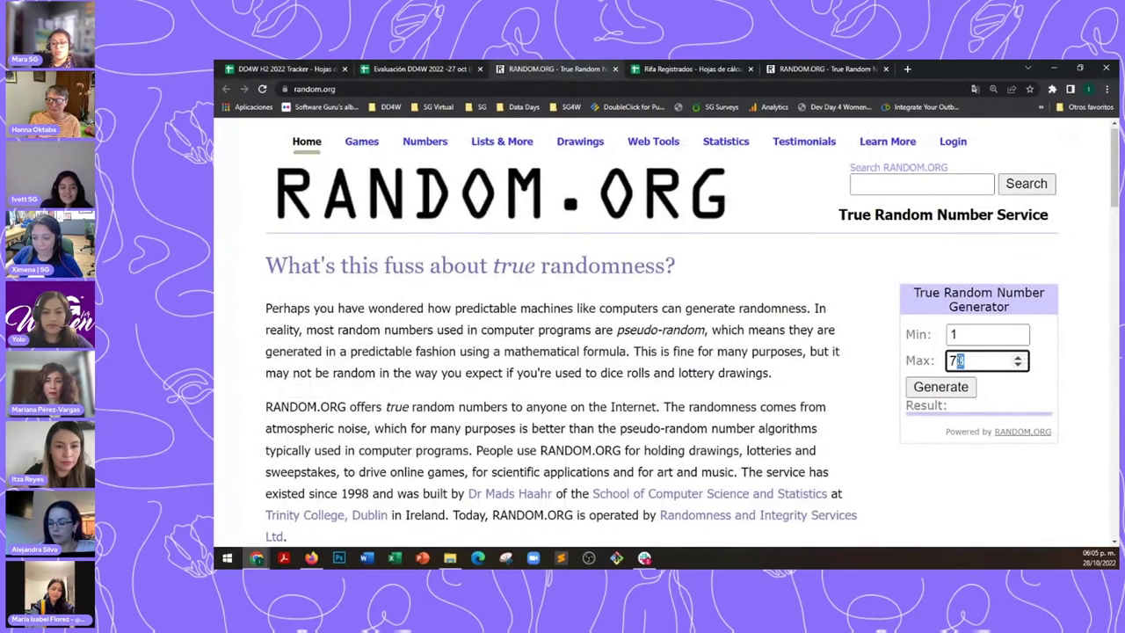
pyautogui.write('4')
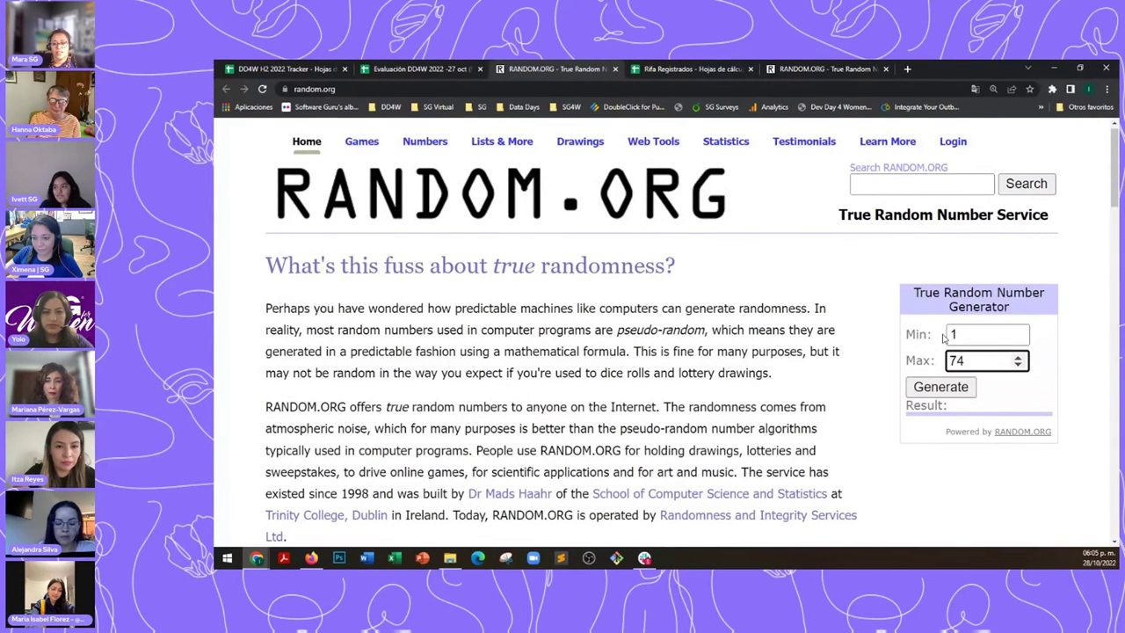
pyautogui.click(494, 70)
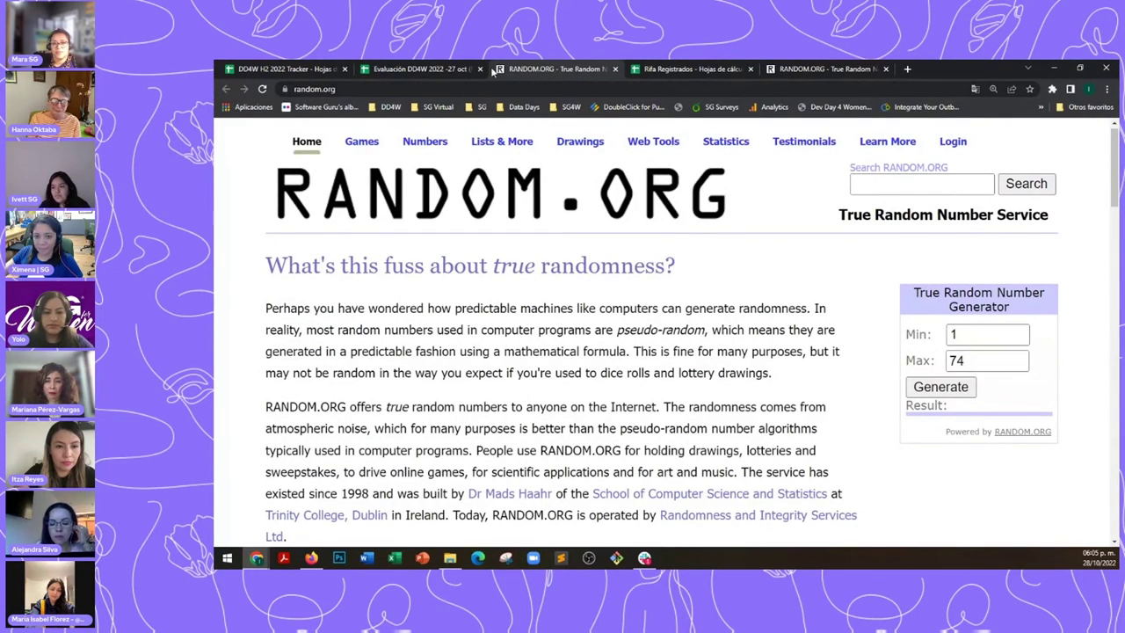
pyautogui.click(466, 69)
pyautogui.scroll(-2, 1115, 331)
pyautogui.moveTo(1115, 331); pyautogui.dragTo(1117, 225)
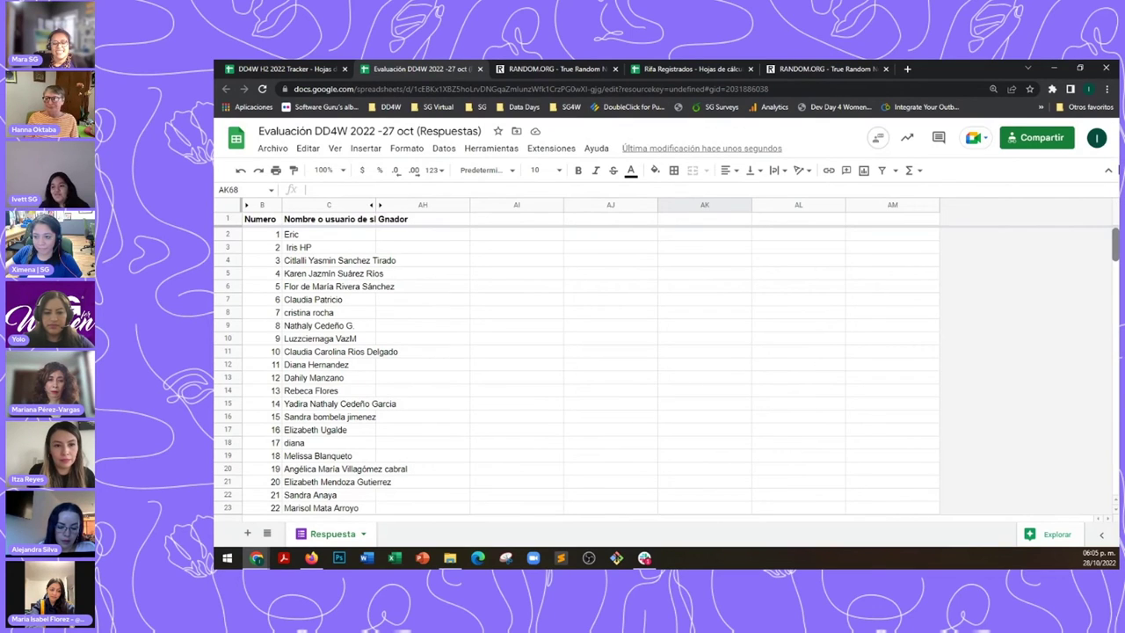
# Generate a random number from 1 to 74 on RANDOM.ORG and enter "Ganadora" for number 31 in the Evaluación DD4W 2022 responses.
pyautogui.click(572, 71)
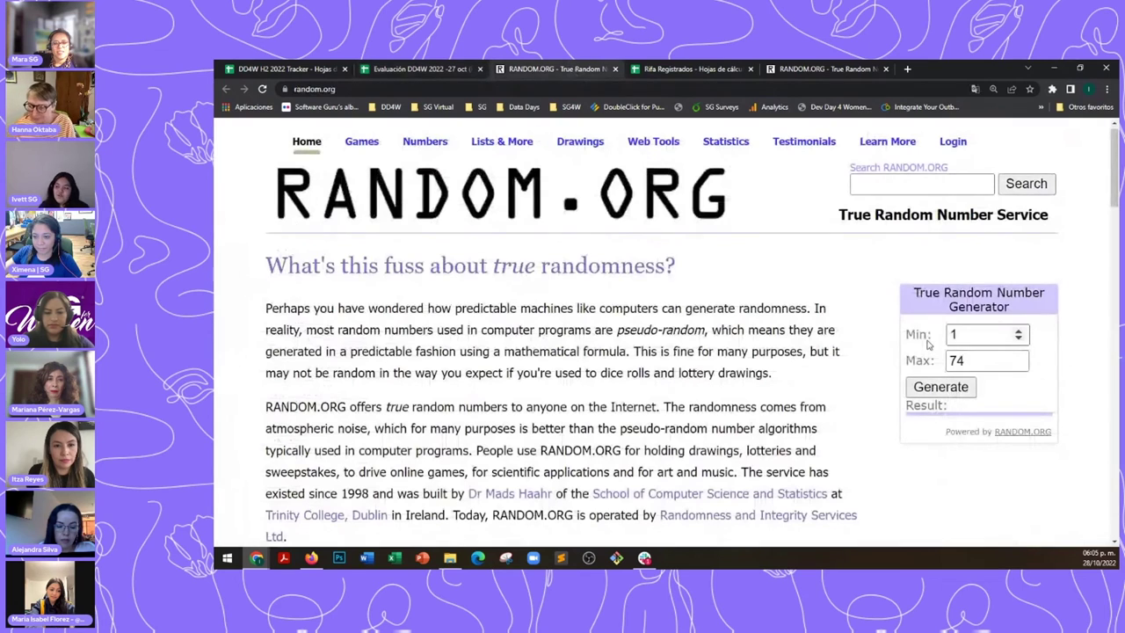
pyautogui.click(961, 393)
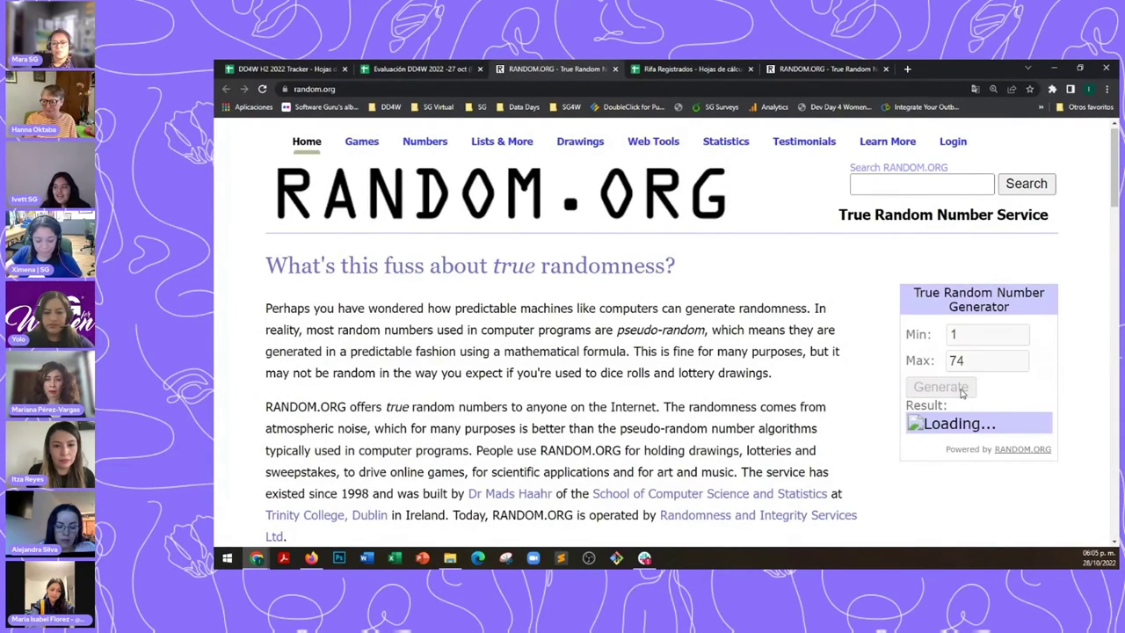
pyautogui.click(401, 69)
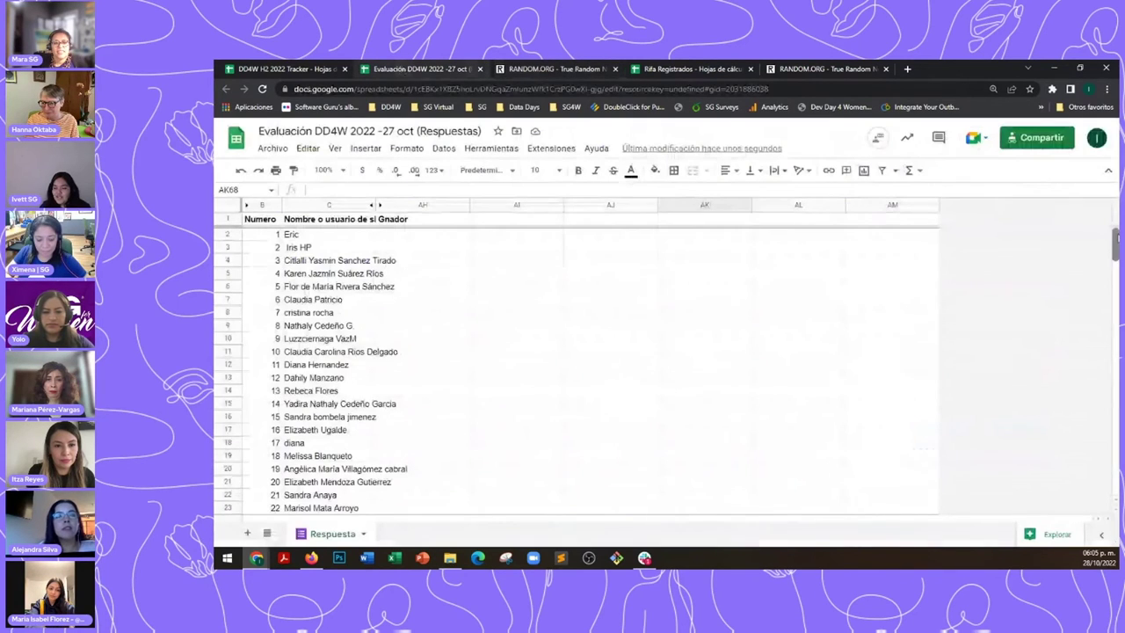
pyautogui.scroll(-7, 580, 369)
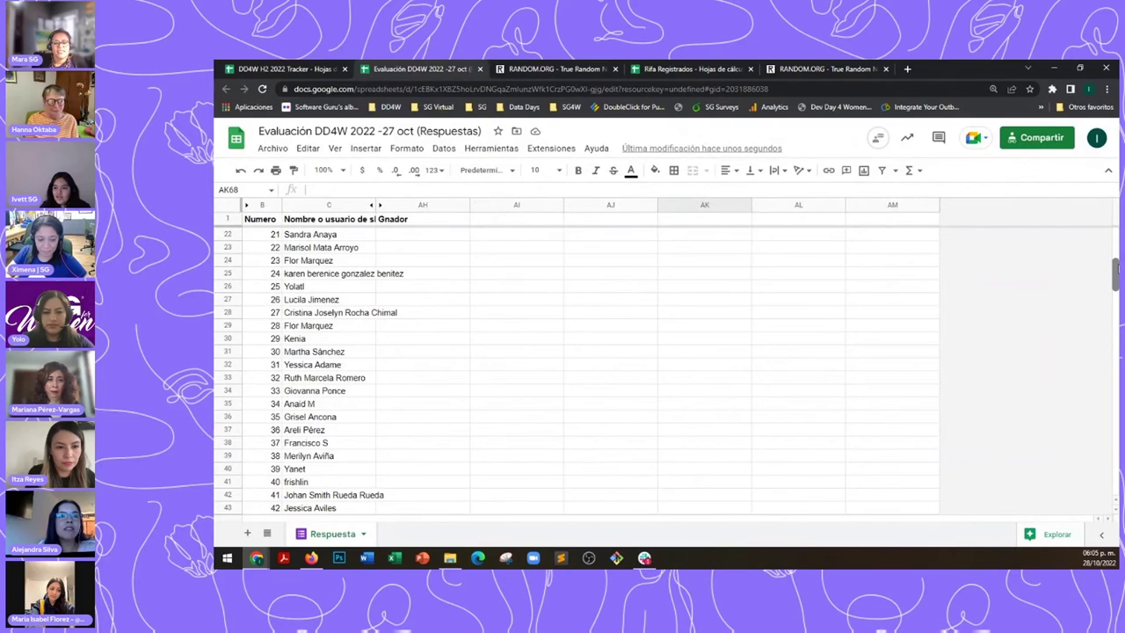
pyautogui.click(413, 367)
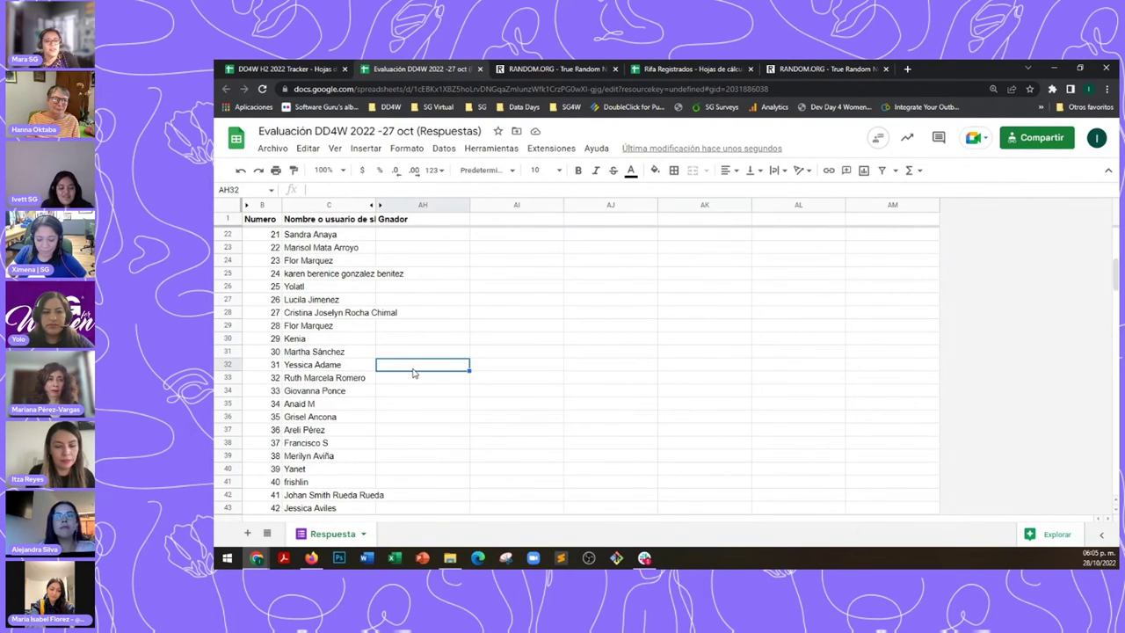
pyautogui.write('Ganadora')
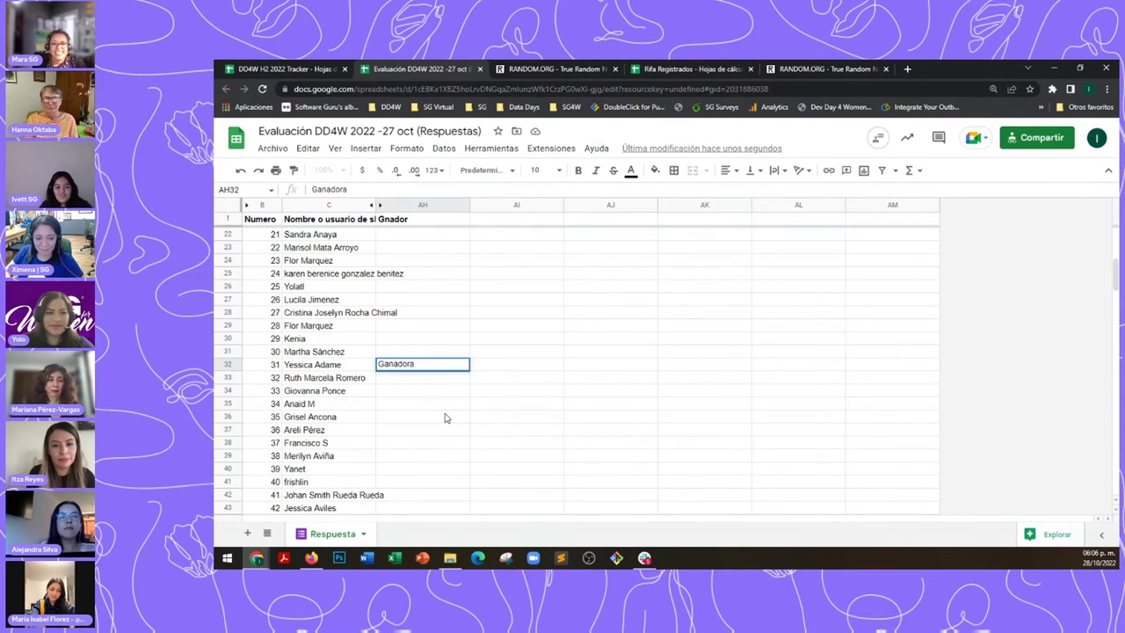
pyautogui.click(444, 418)
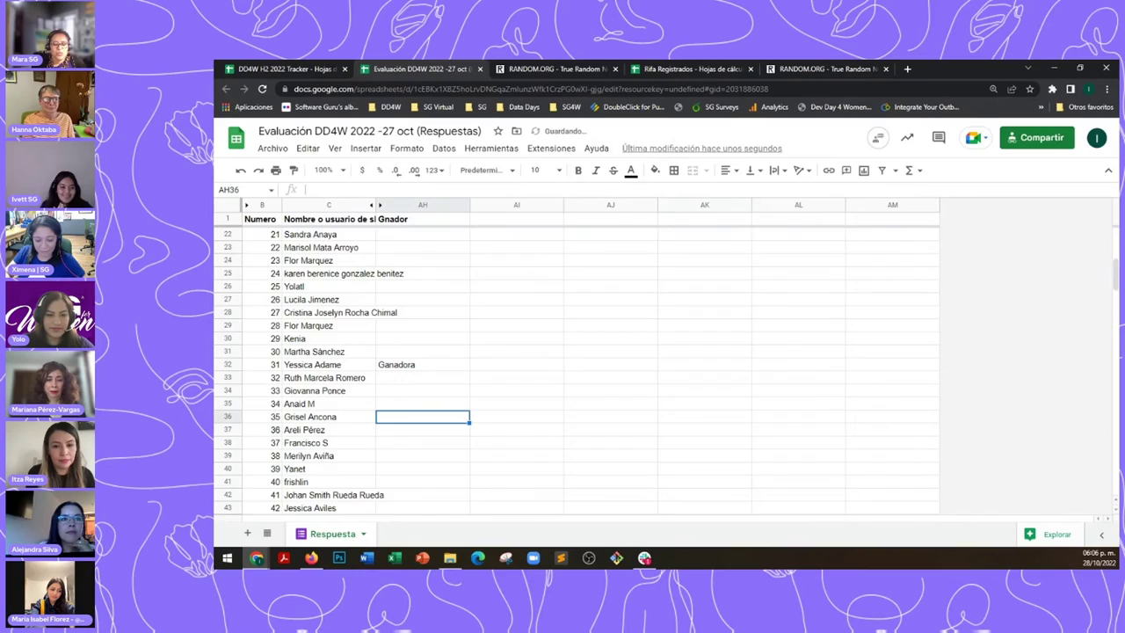